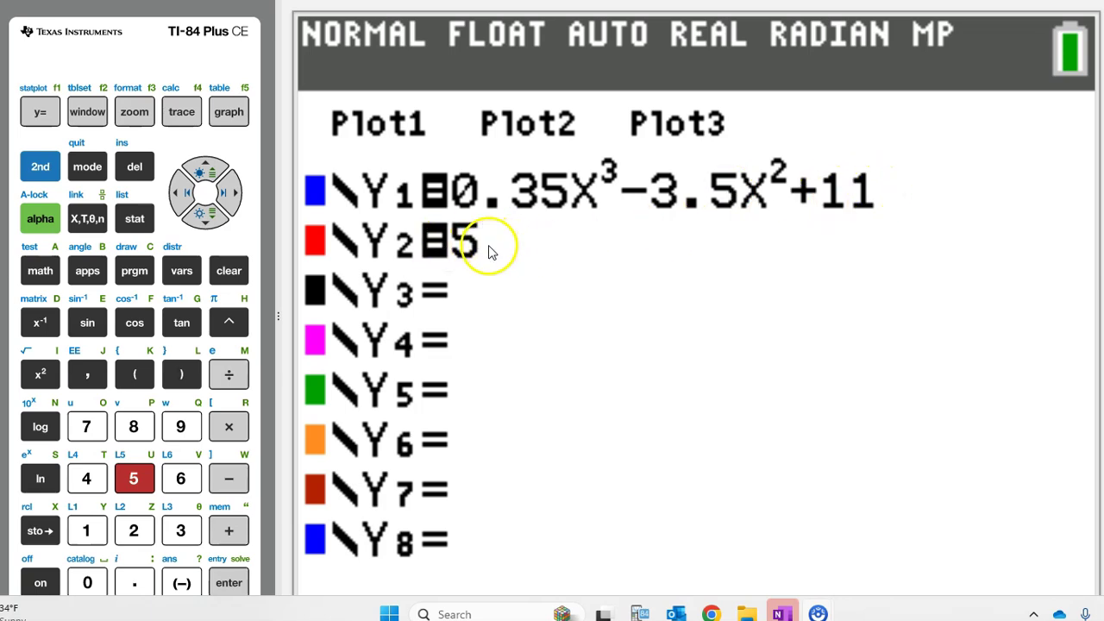
# Step: Graph the cubic and y=5 after checking the Y1 and Y2 equations
pyautogui.click(230, 114)
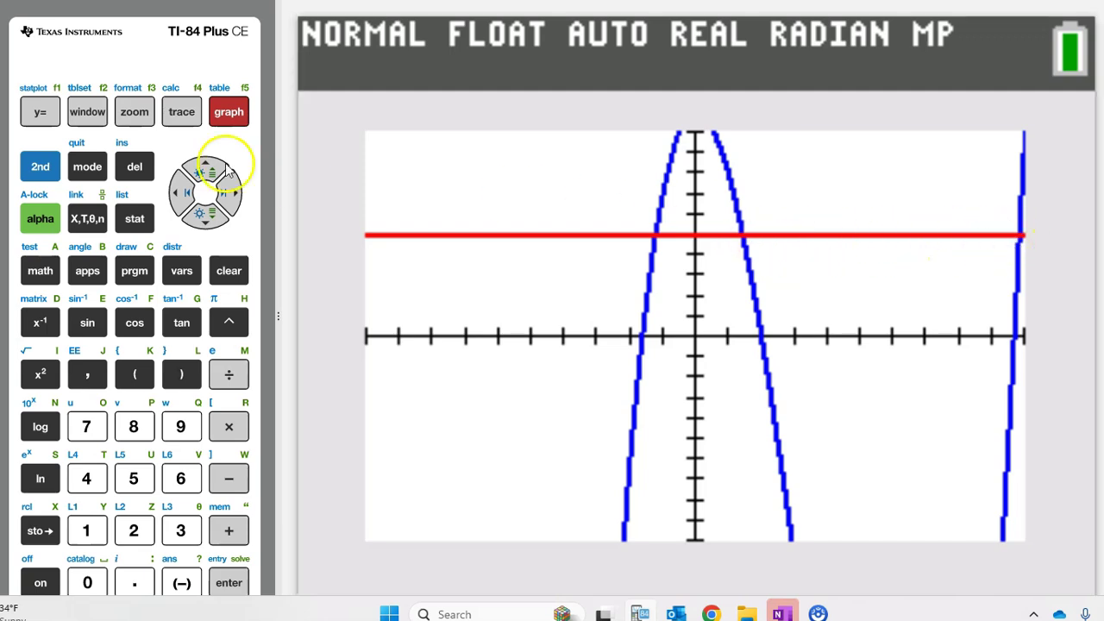
pyautogui.click(38, 112)
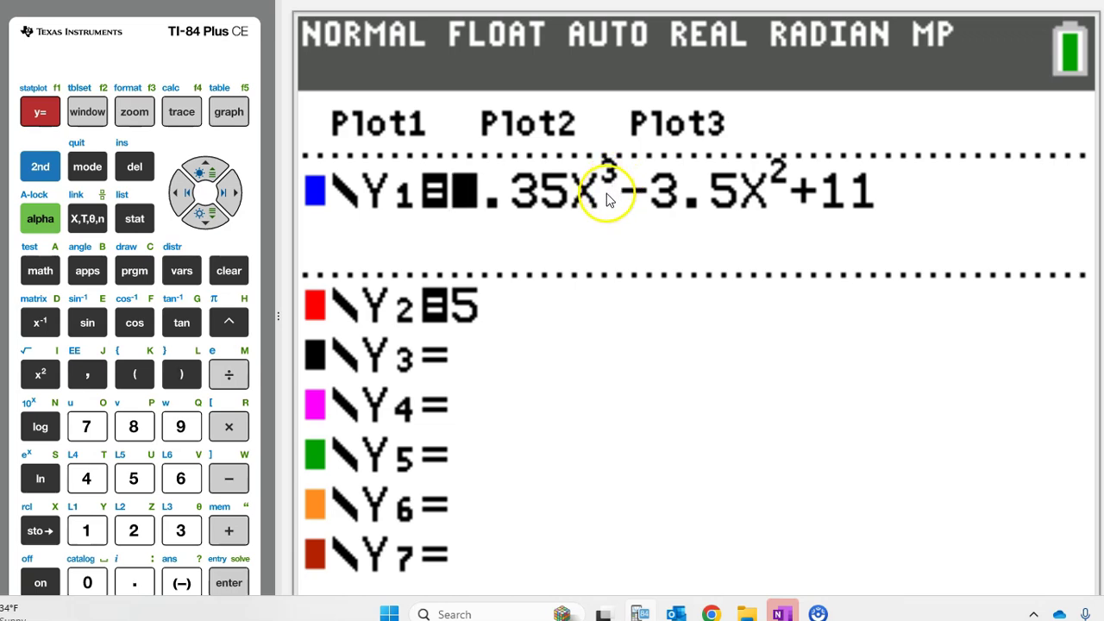
pyautogui.click(224, 109)
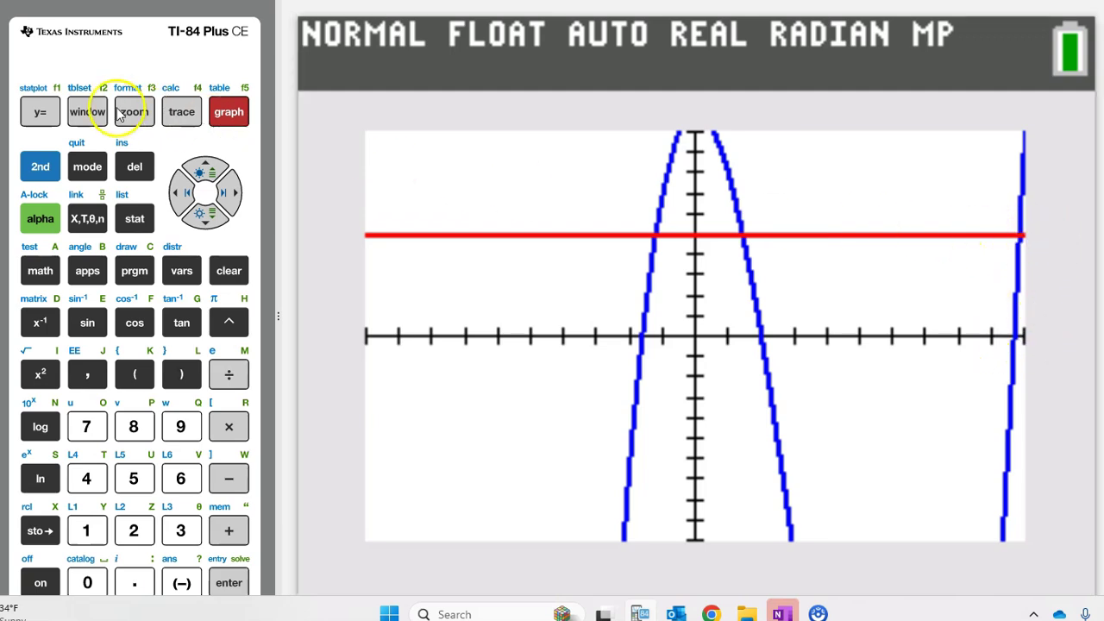
# Step: Change the window's Xmax from 10 to 15 and redraw the graph
pyautogui.click(87, 111)
pyautogui.click(212, 222)
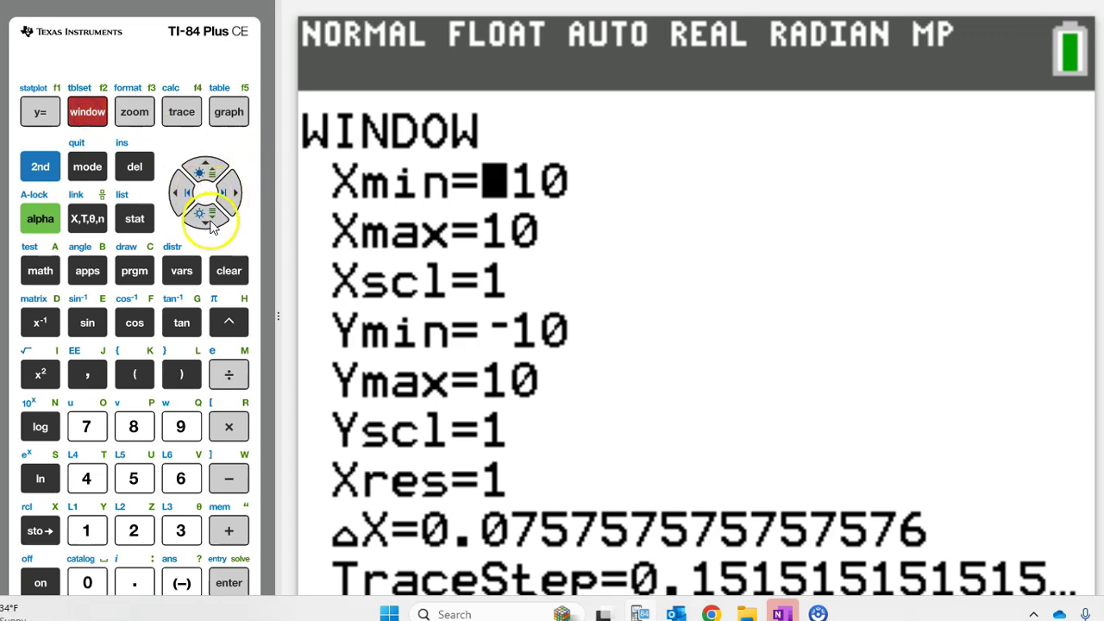
pyautogui.click(210, 220)
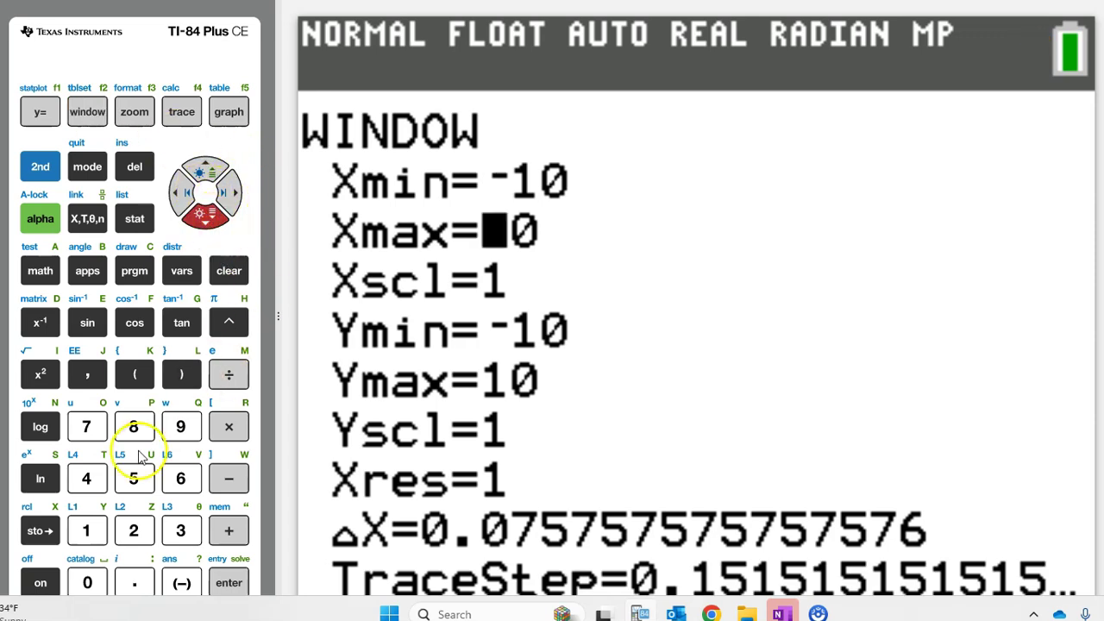
pyautogui.click(86, 530)
pyautogui.click(134, 479)
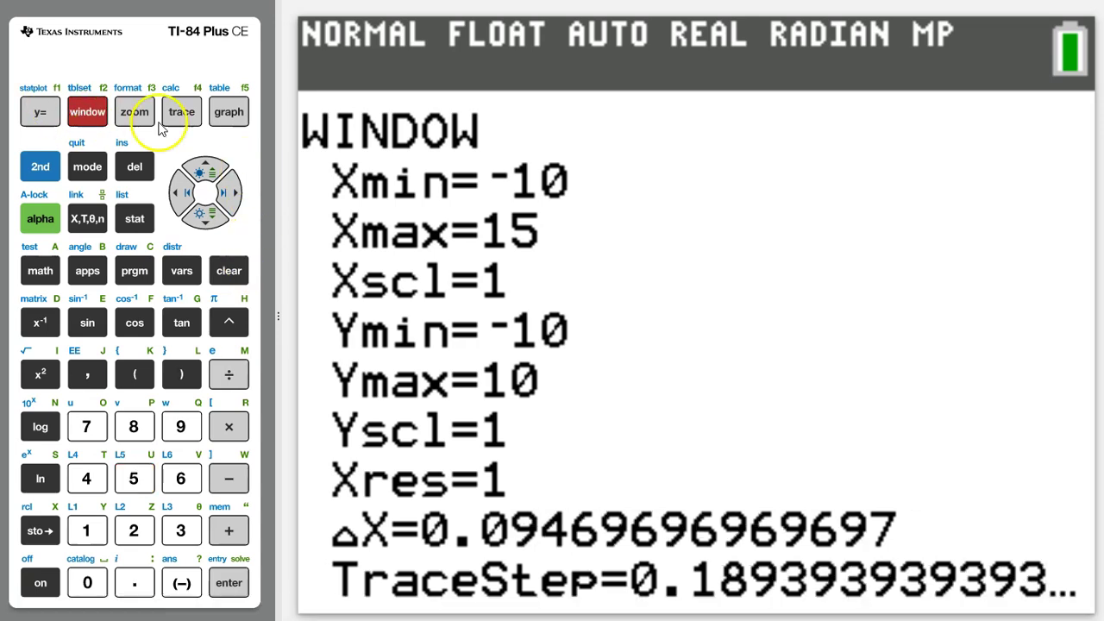
pyautogui.click(229, 111)
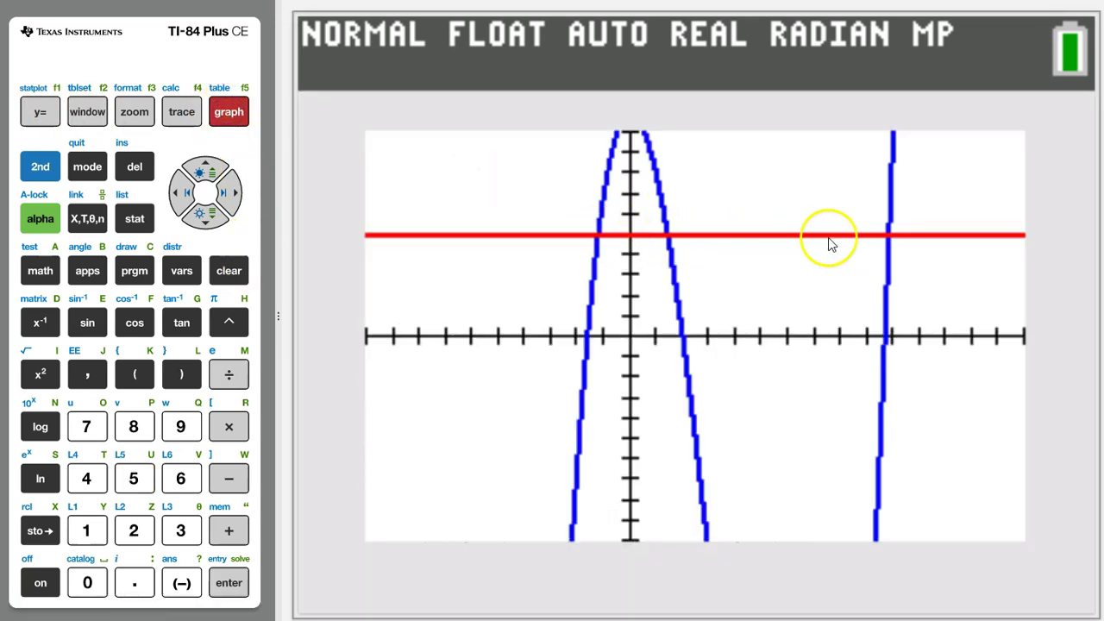
# Step: Use intersect near the left crossing to find X=-1.235238, Y=5
pyautogui.click(40, 167)
pyautogui.click(182, 115)
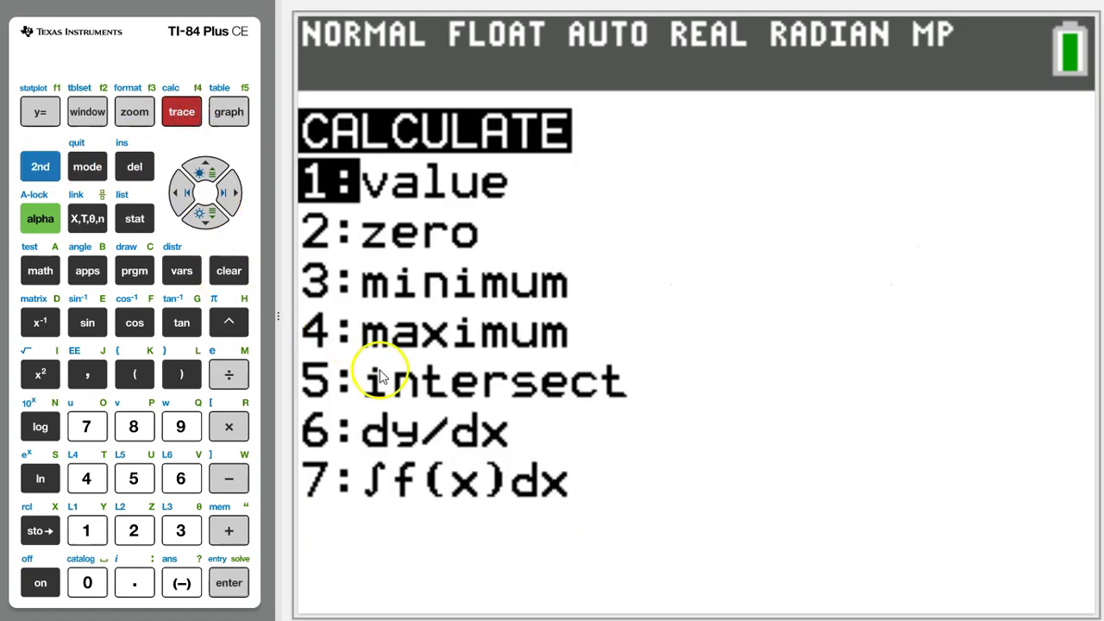
pyautogui.click(135, 482)
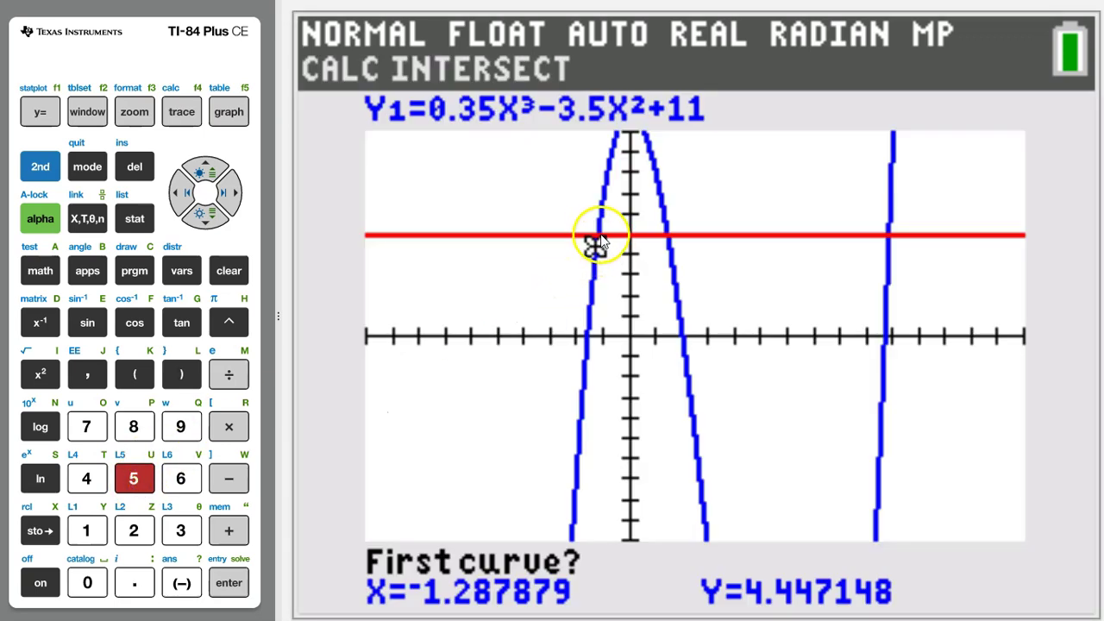
pyautogui.click(231, 193)
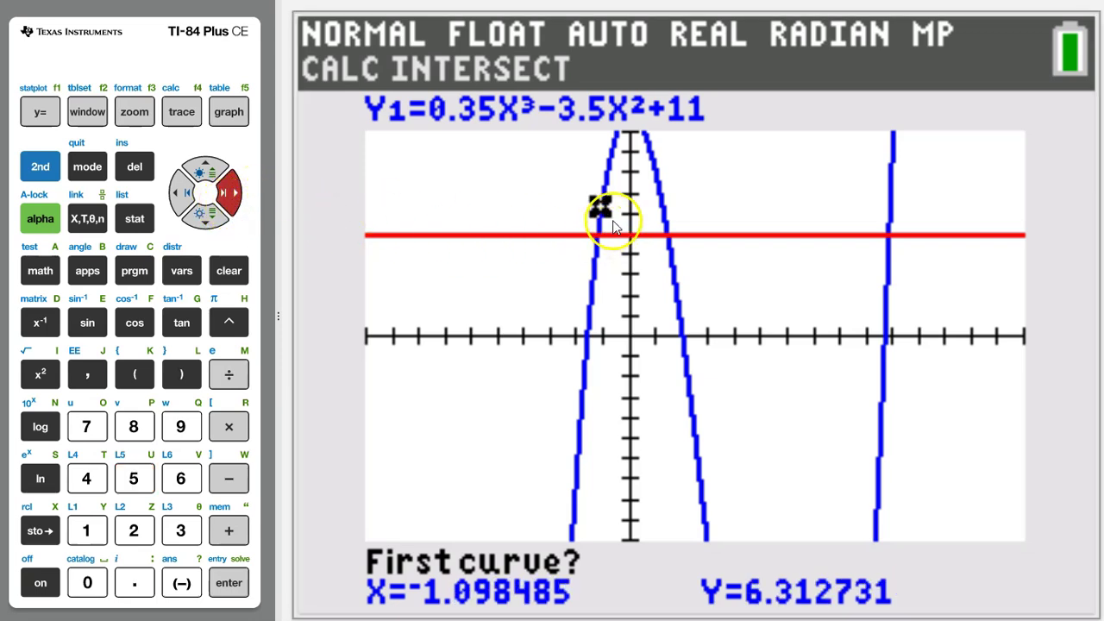
pyautogui.click(205, 171)
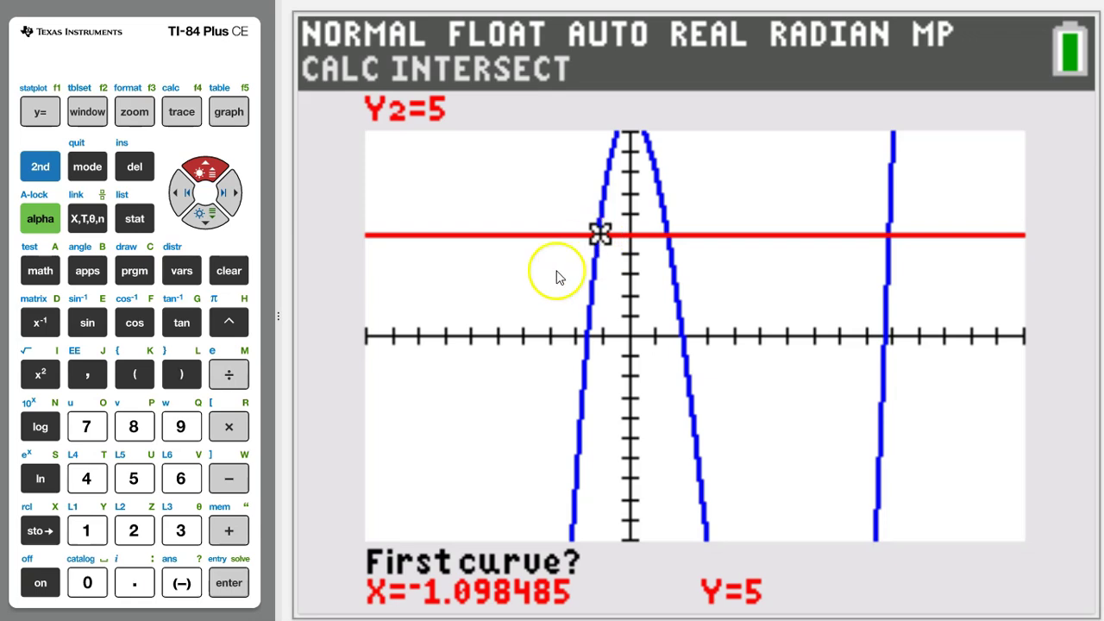
pyautogui.click(230, 585)
pyautogui.click(230, 585)
pyautogui.click(230, 585)
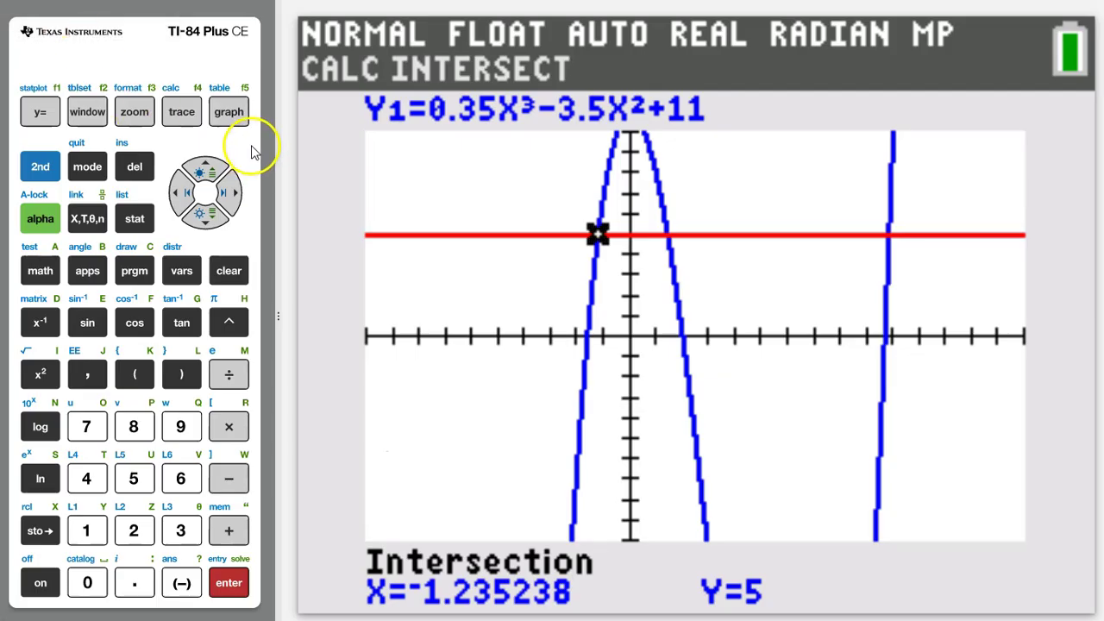
pyautogui.click(40, 168)
# Step: Run intersect with a guess near the middle crossing to get X=1.4129245
pyautogui.click(181, 112)
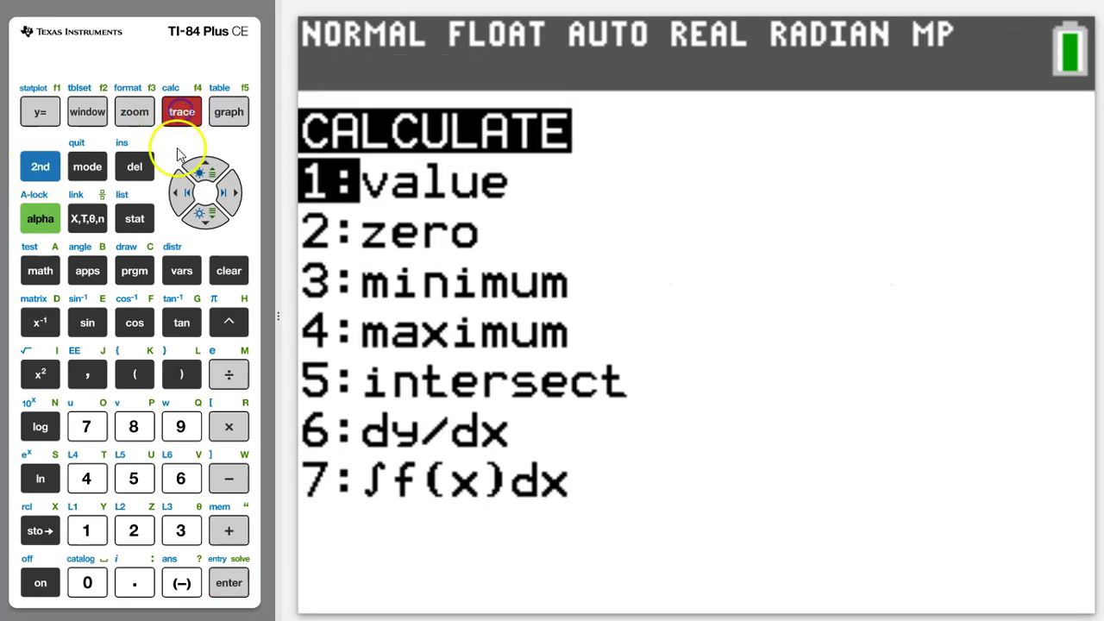
pyautogui.click(131, 479)
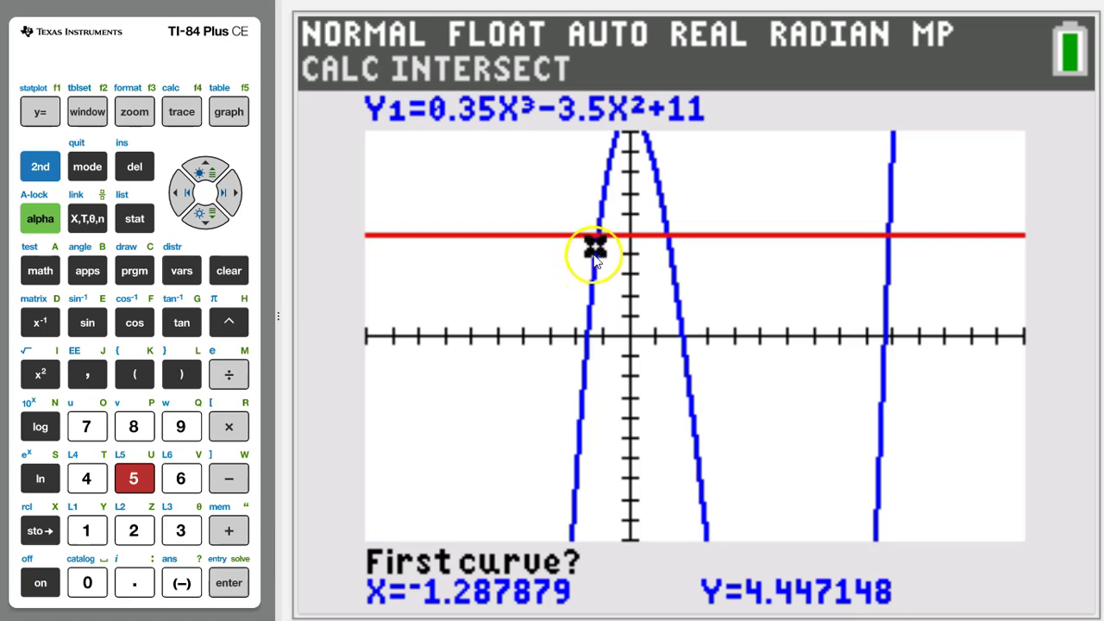
pyautogui.click(205, 171)
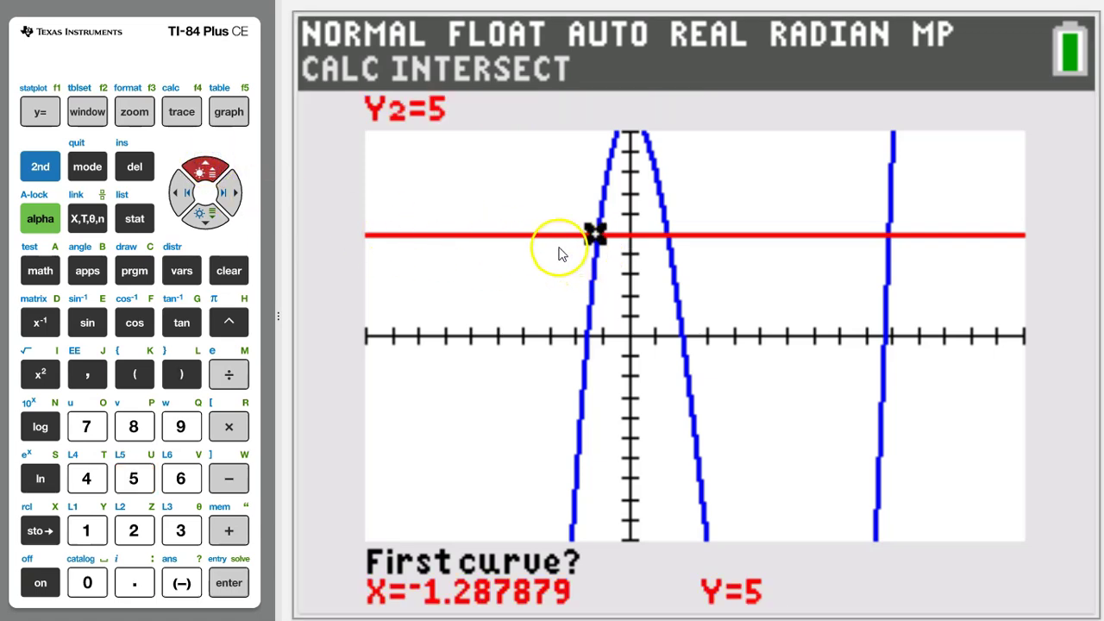
pyautogui.click(235, 195)
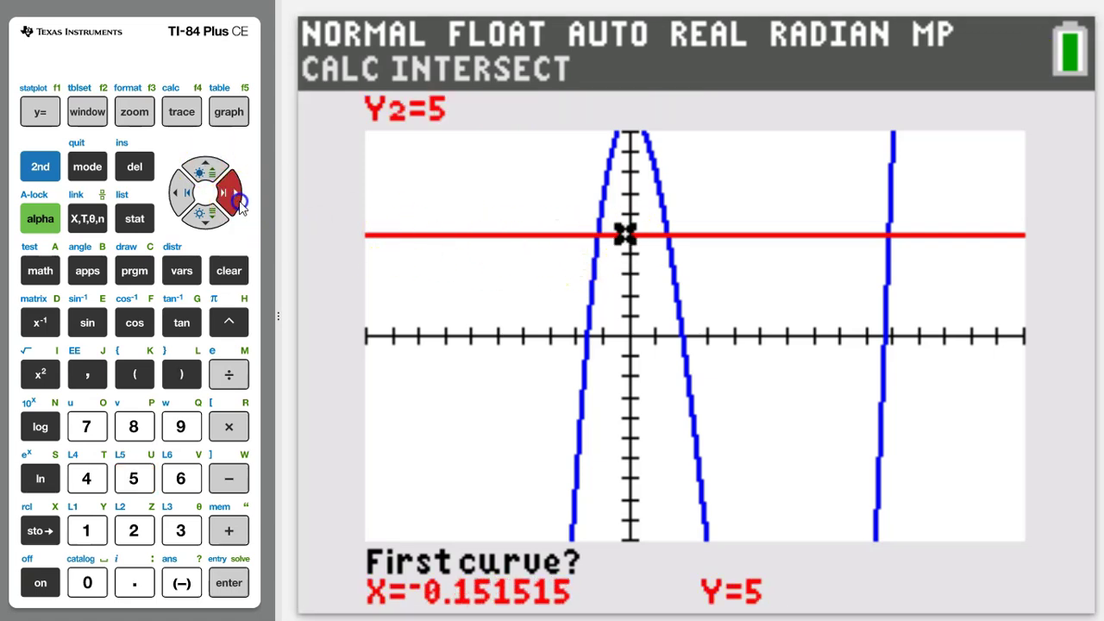
pyautogui.moveTo(242, 202); pyautogui.dragTo(241, 203)
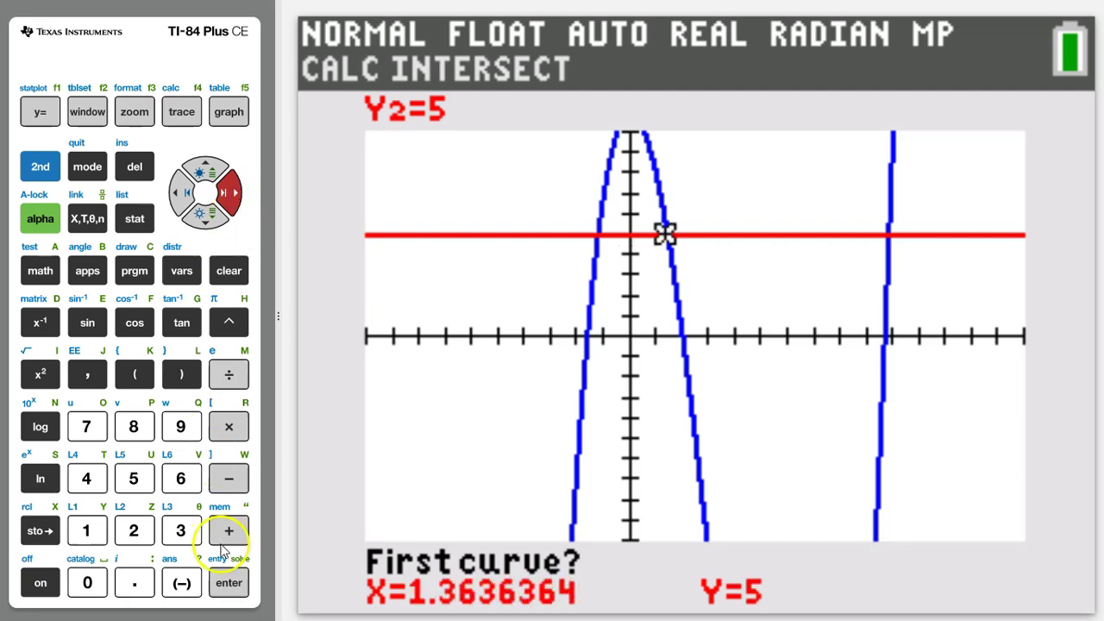
pyautogui.click(228, 584)
pyautogui.click(228, 585)
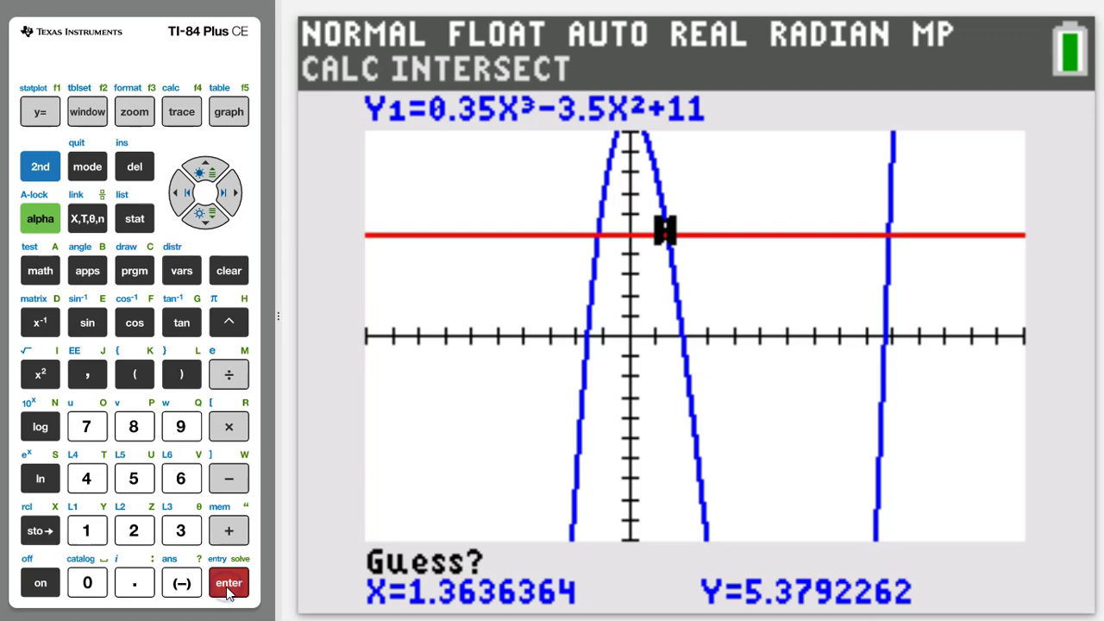
pyautogui.click(227, 585)
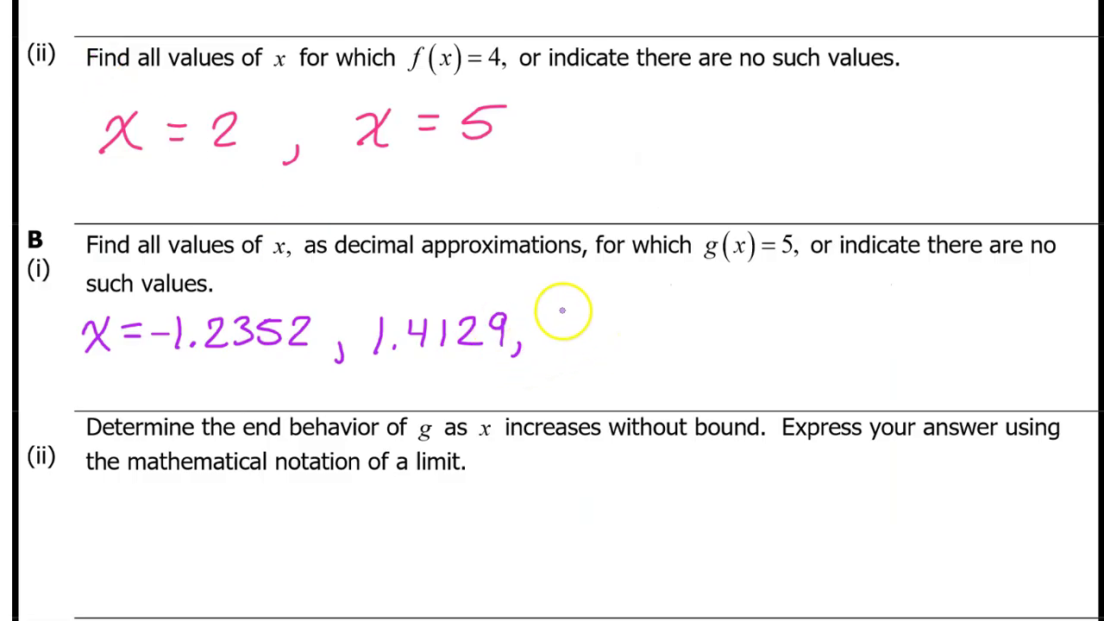
# Step: Run intersect with both curves and a guess near X≈10 for the rightmost crossing
pyautogui.click(185, 190)
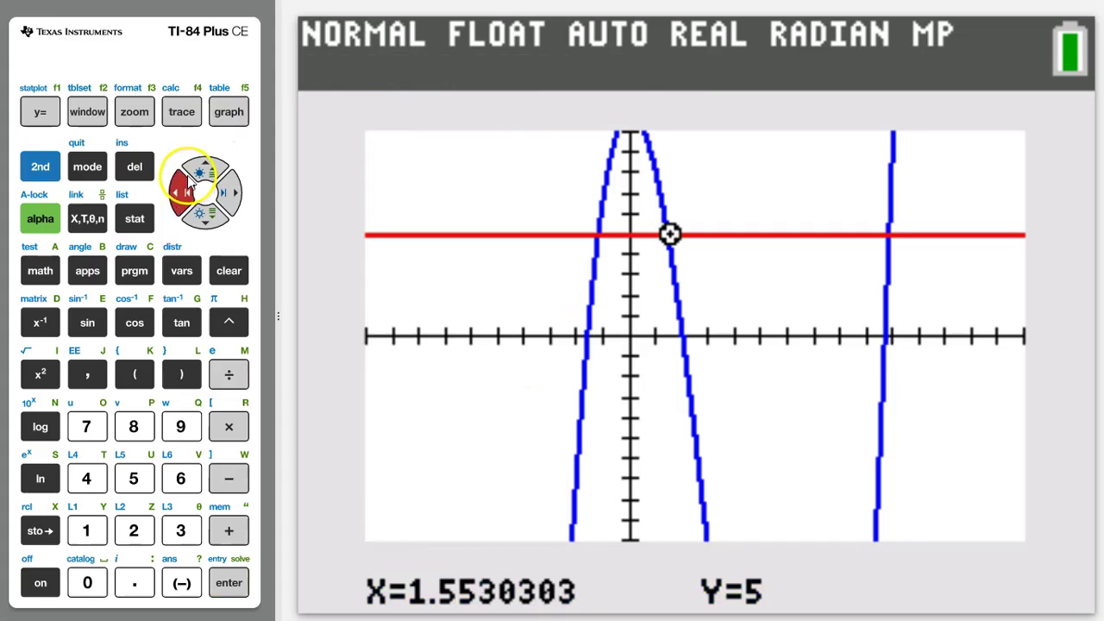
pyautogui.click(41, 165)
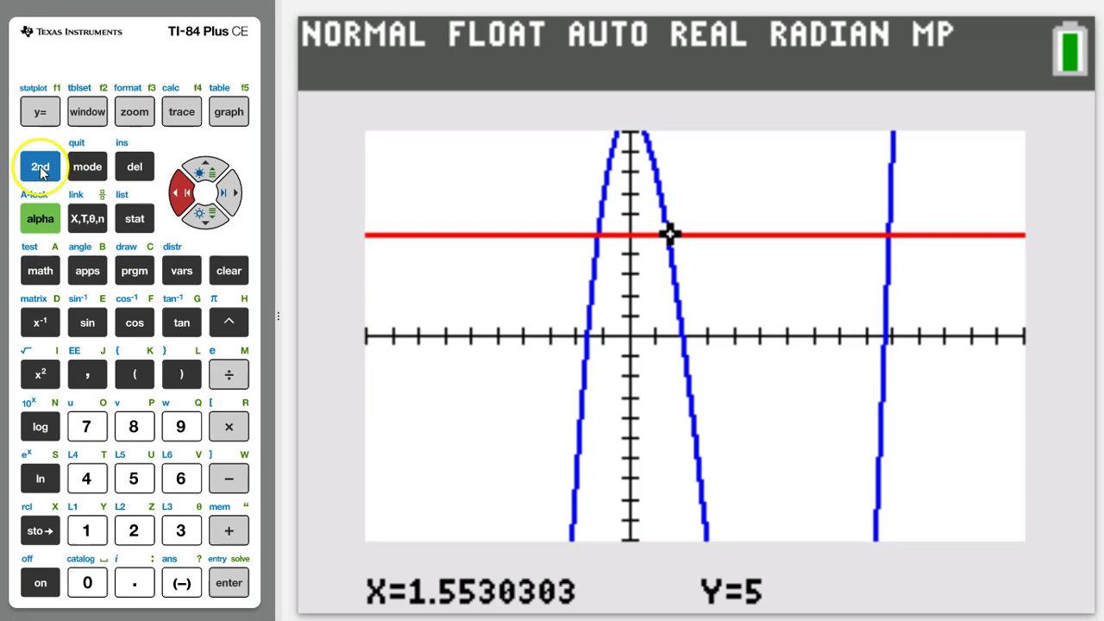
pyautogui.click(181, 114)
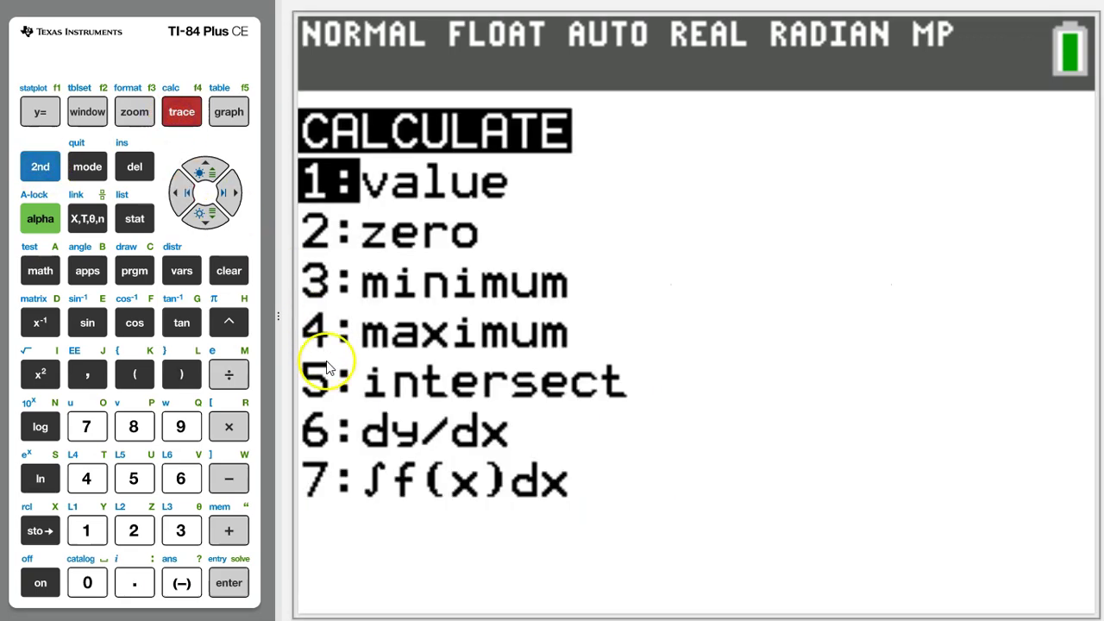
pyautogui.click(141, 482)
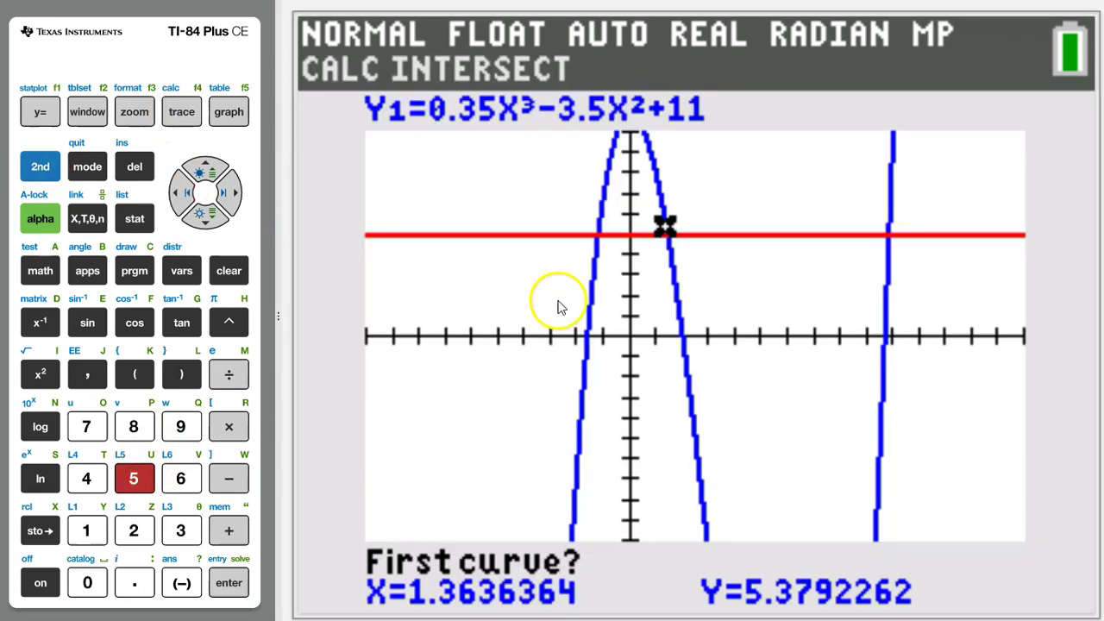
pyautogui.click(205, 221)
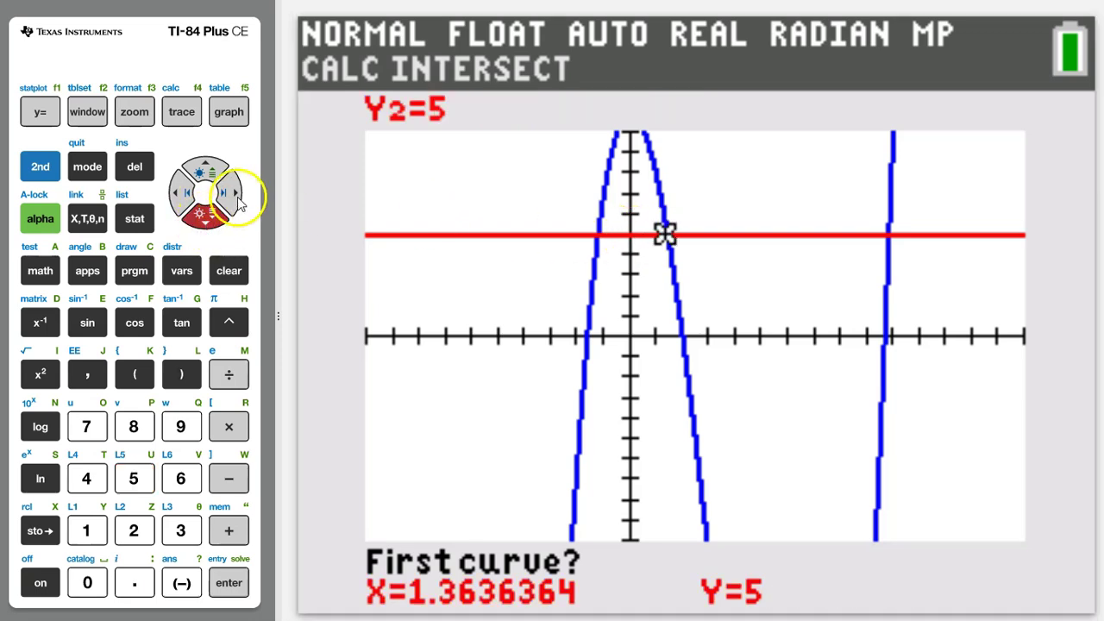
pyautogui.click(240, 201)
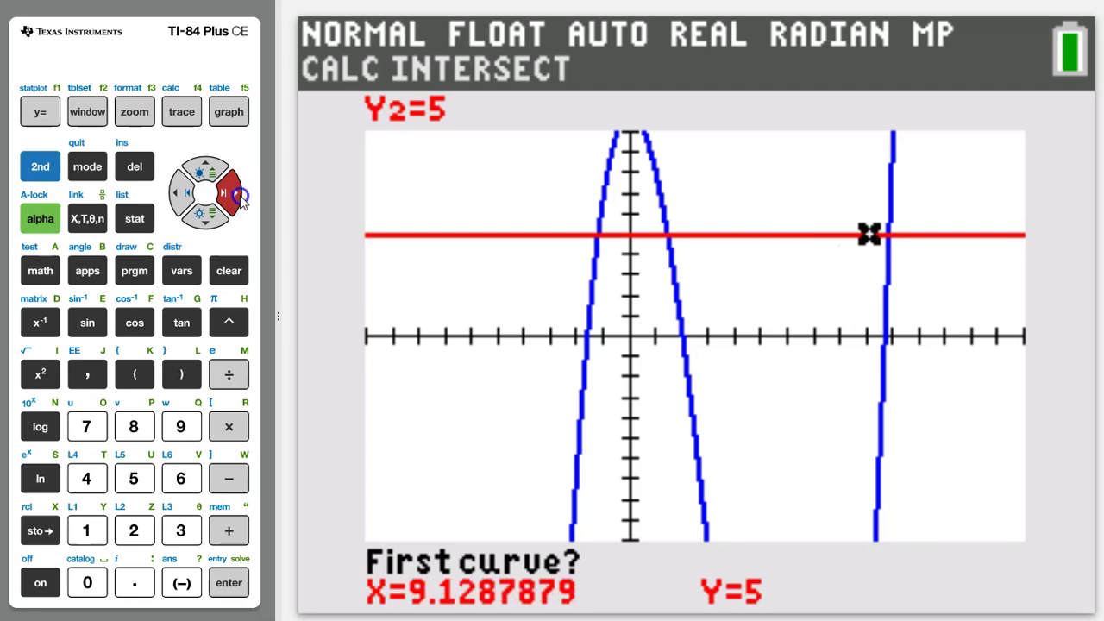
pyautogui.click(928, 263)
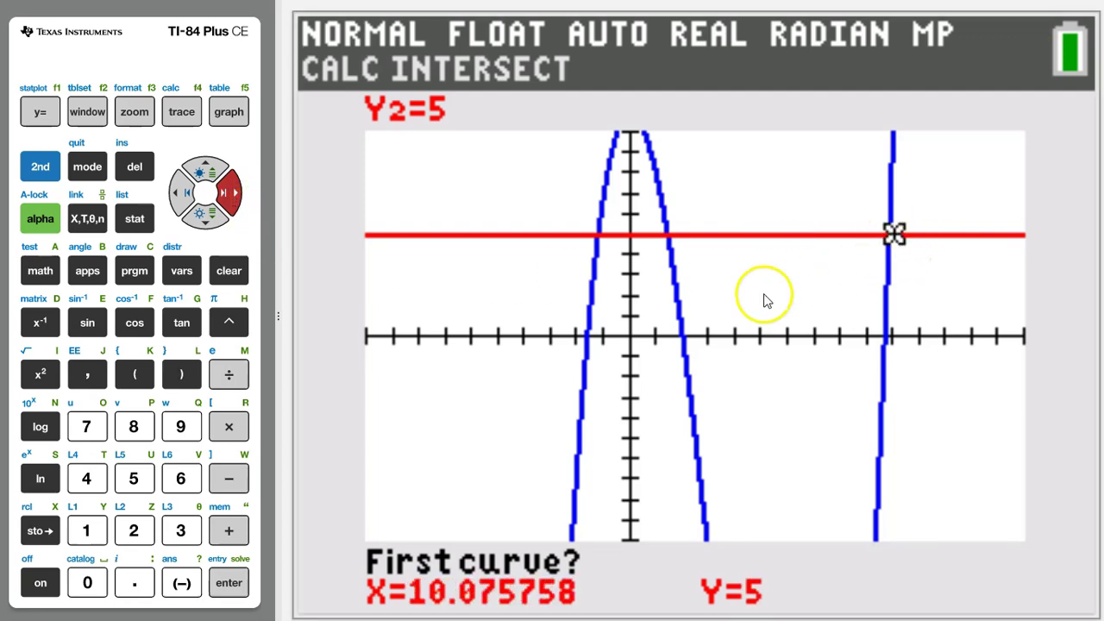
pyautogui.click(229, 586)
pyautogui.click(230, 585)
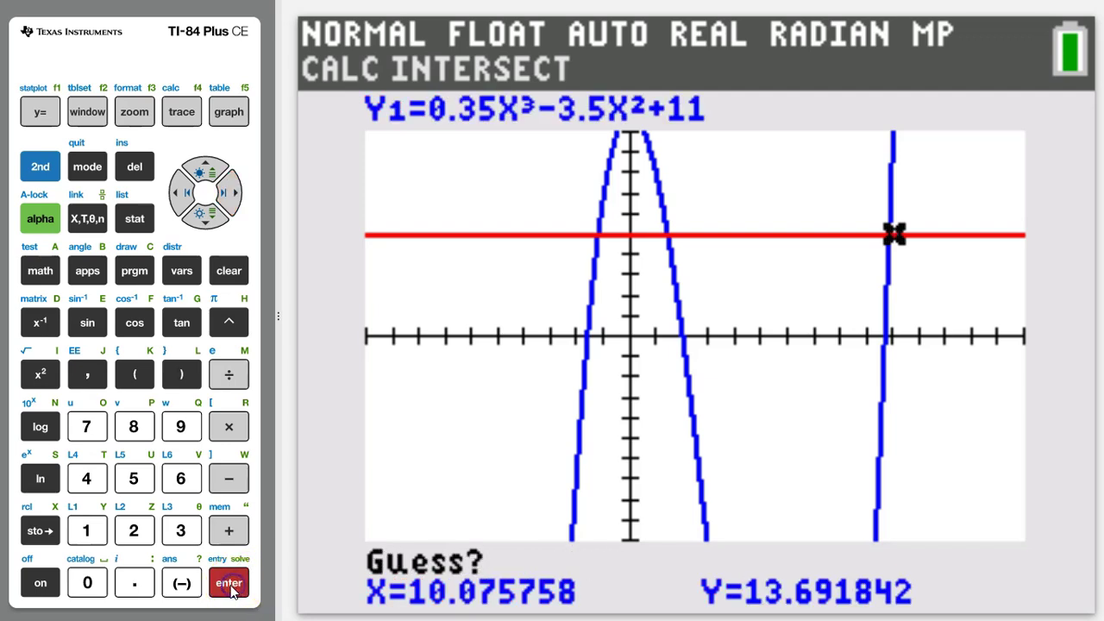
pyautogui.click(230, 585)
# Step: Compute the rightmost intersection at X=9.822313
pyautogui.click(421, 590)
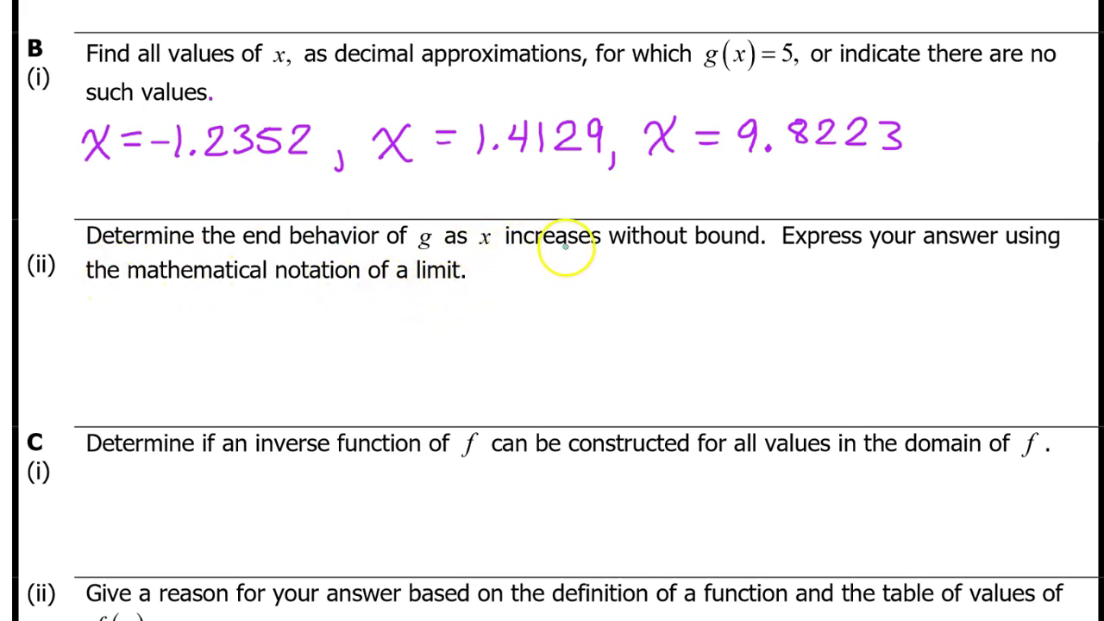
# Step: Begin writing 'lim' under part B(ii) of the worksheet
pyautogui.moveTo(104, 293)
pyautogui.mouseDown()
pyautogui.moveTo(106, 321)
pyautogui.moveTo(115, 301)
pyautogui.moveTo(159, 319)
pyautogui.mouseUp()
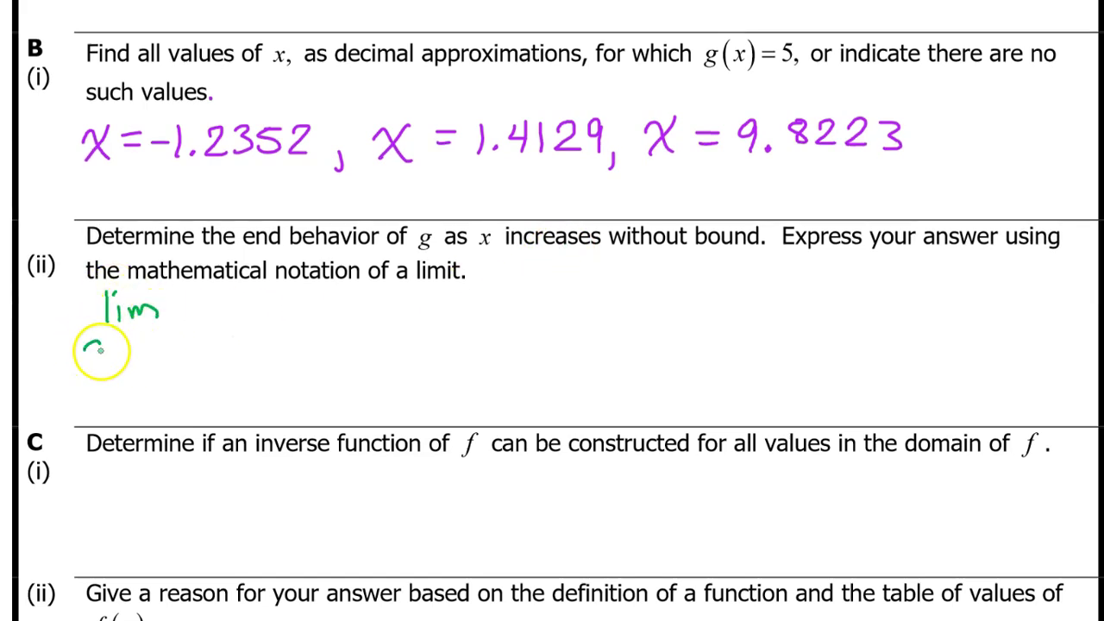